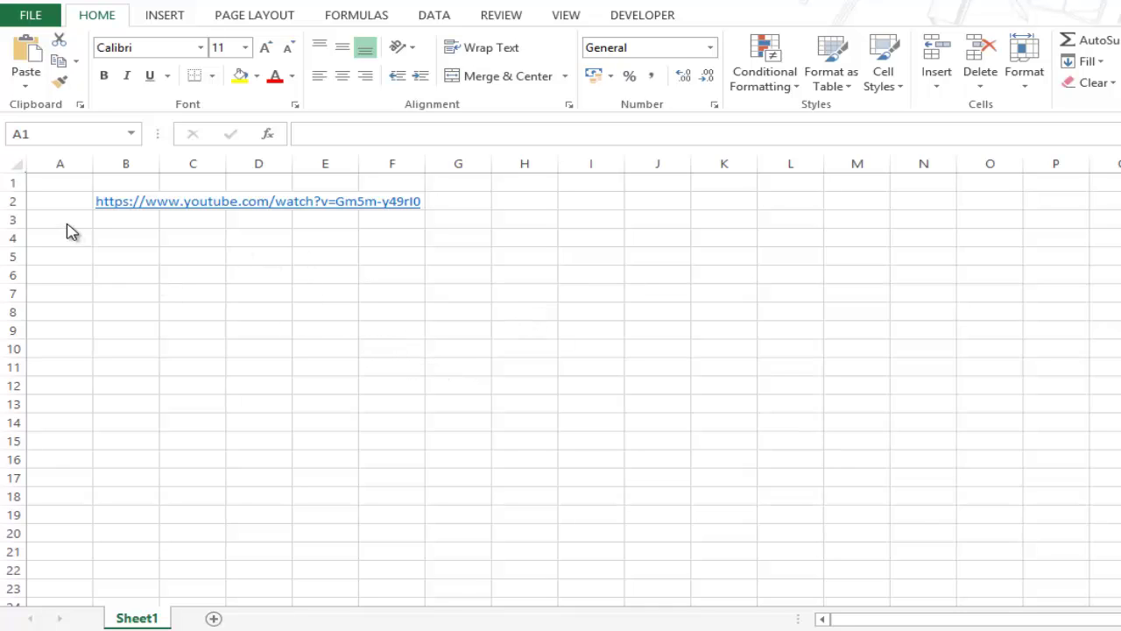
left_click(125, 221)
key("Up")
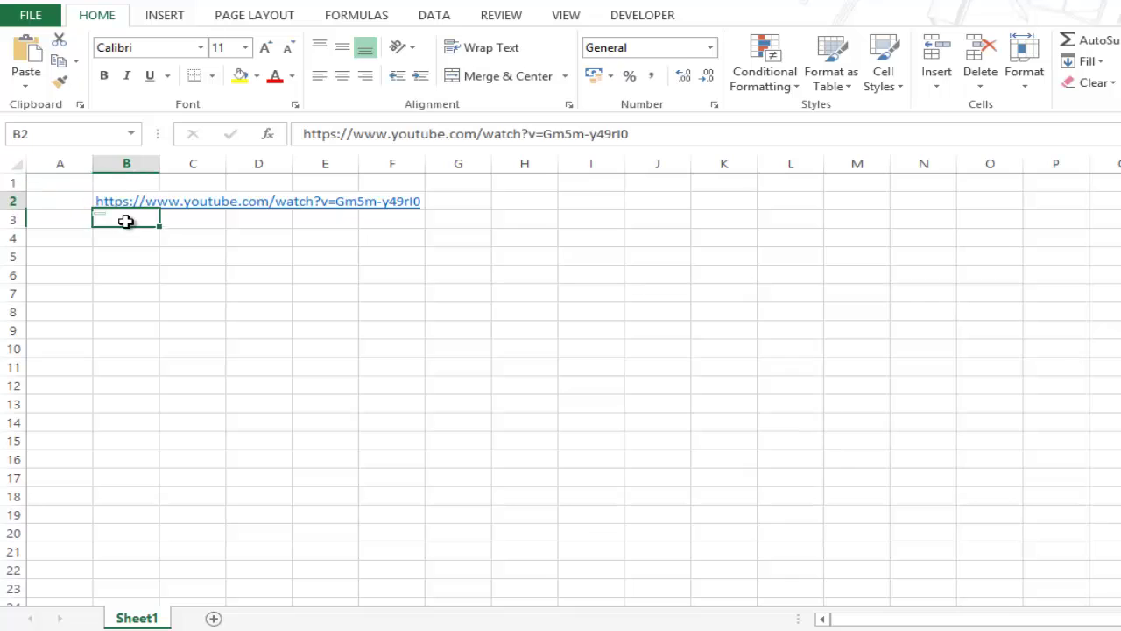
key("F2")
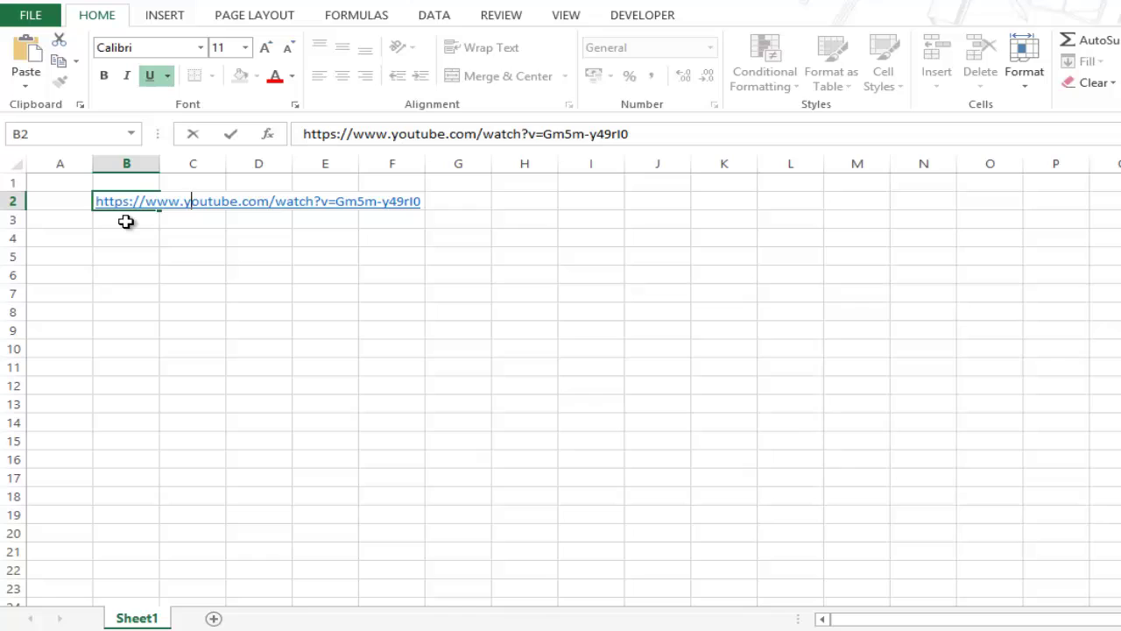
key("shift+Right")
key("shift+Right")
key("shift+Right")
key("shift+Right")
key("shift+Right")
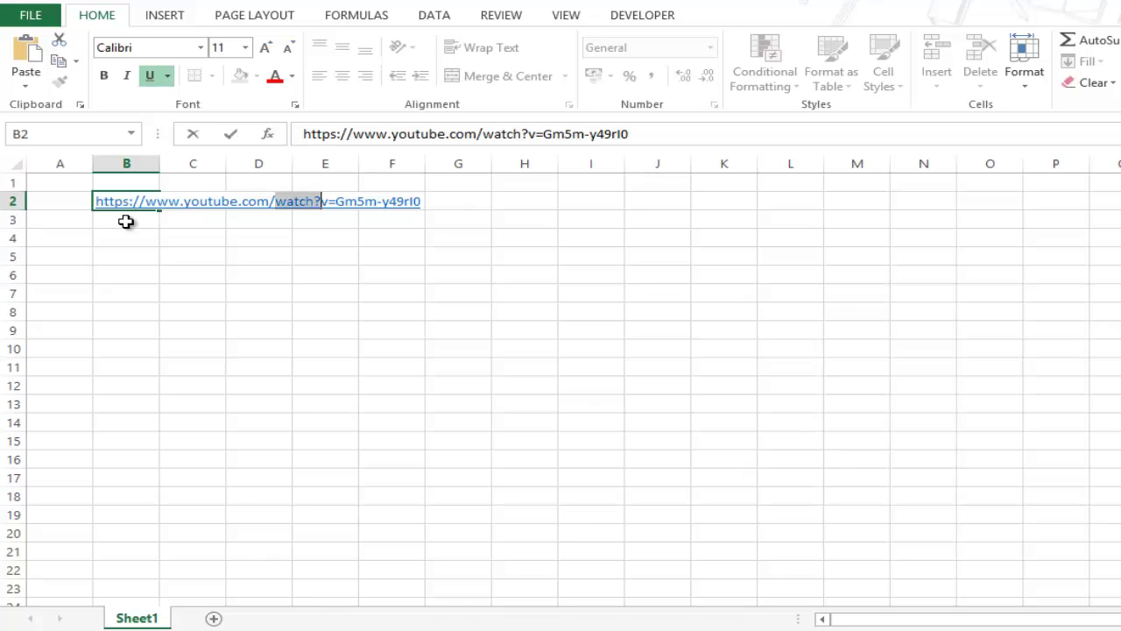
key("Delete")
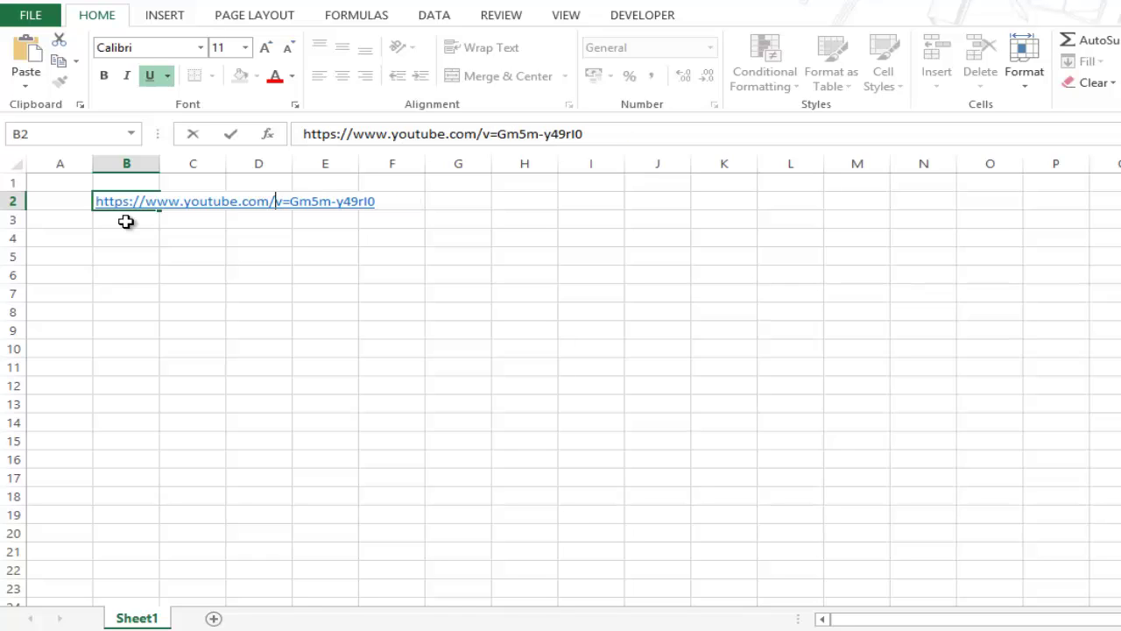
key("shift+Right")
key("shift+Right")
type("/")
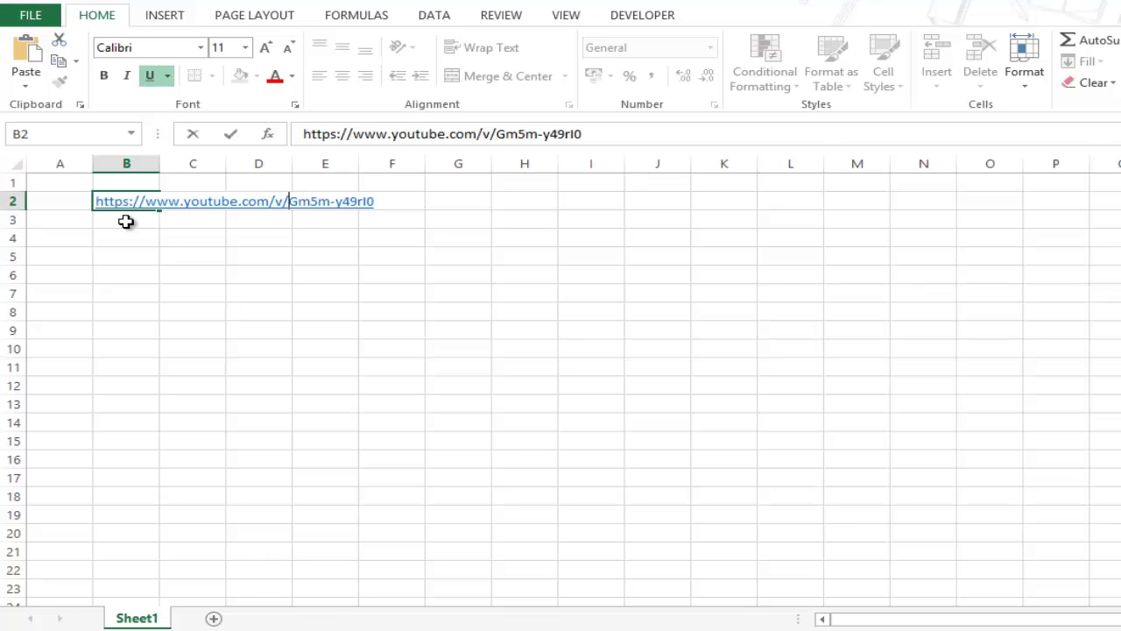
key("Return")
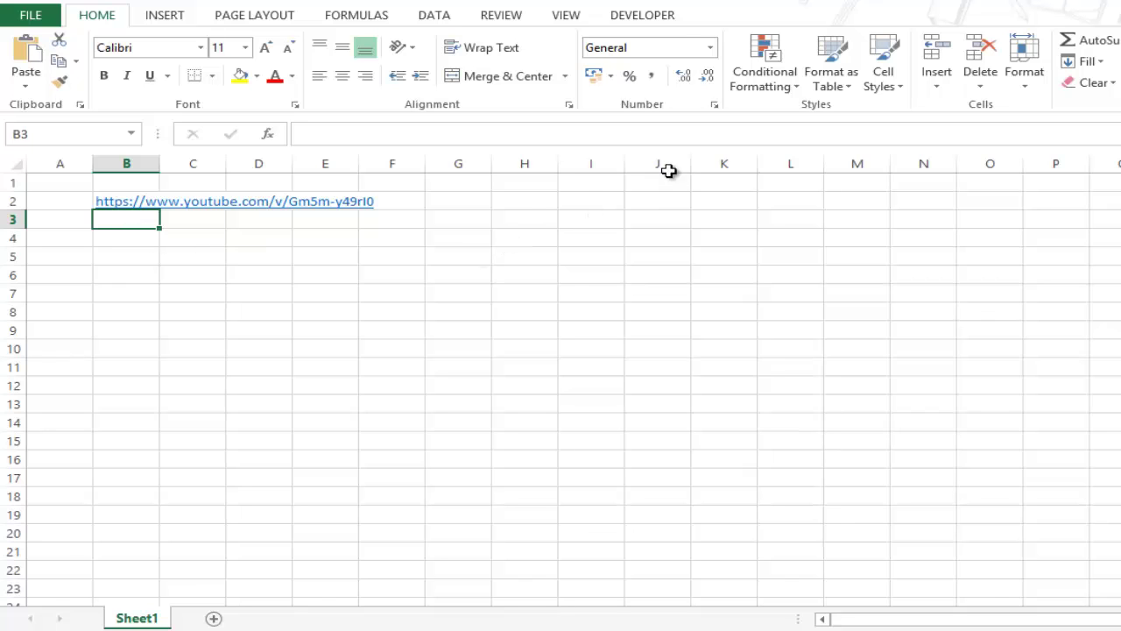
Select Shockwave Flash Object from the Developer tab's More Controls list of ActiveX controls.
left_click(665, 17)
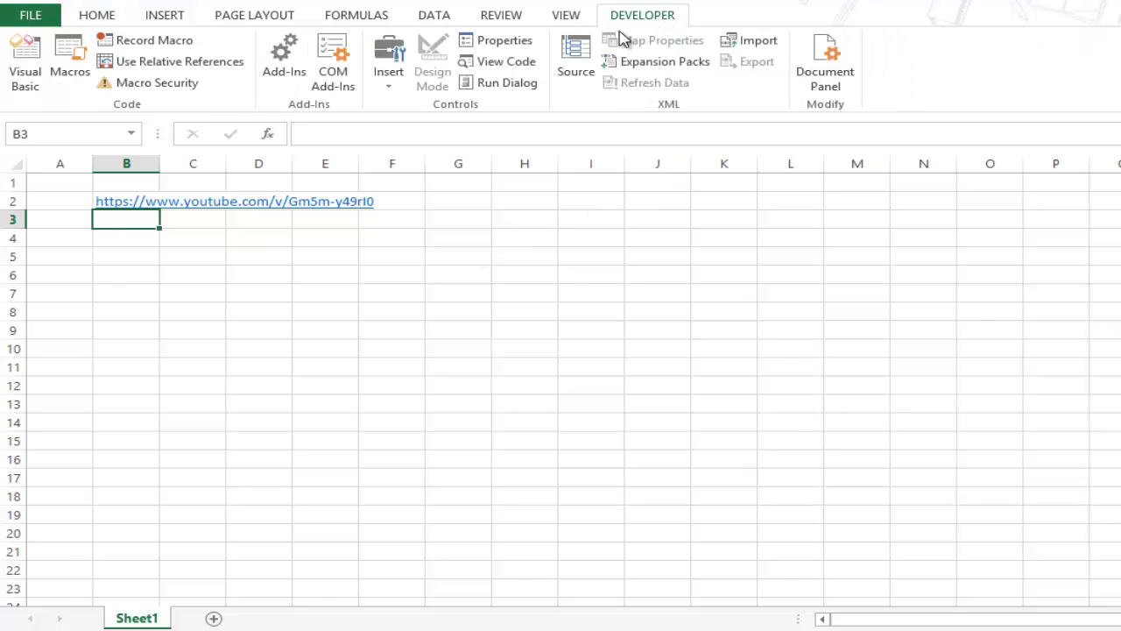
left_click(400, 88)
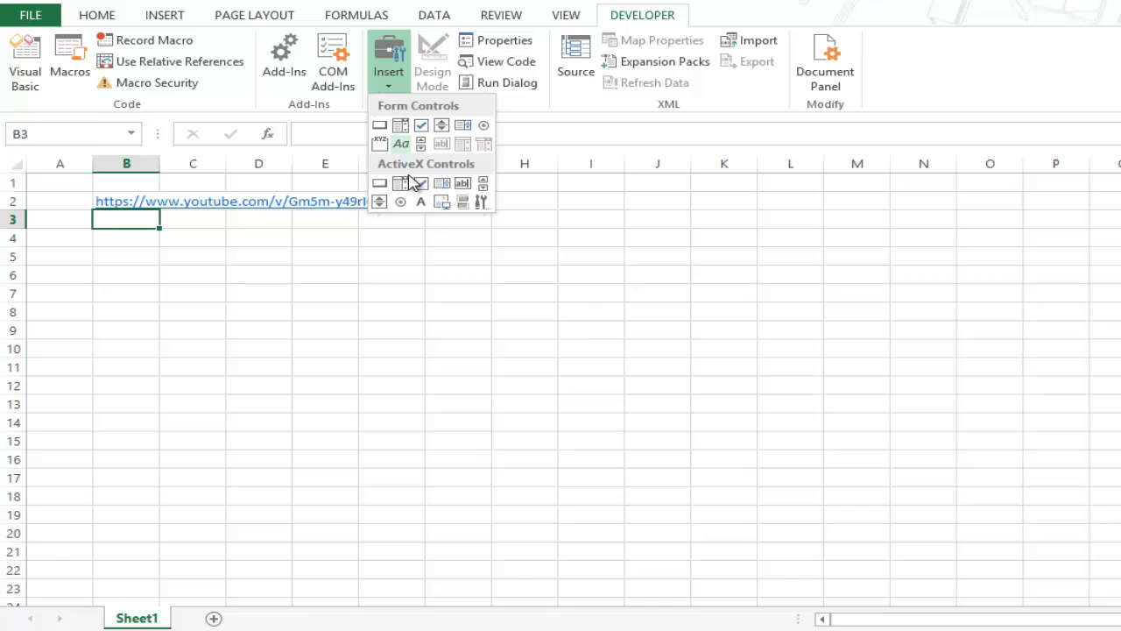
left_click(483, 203)
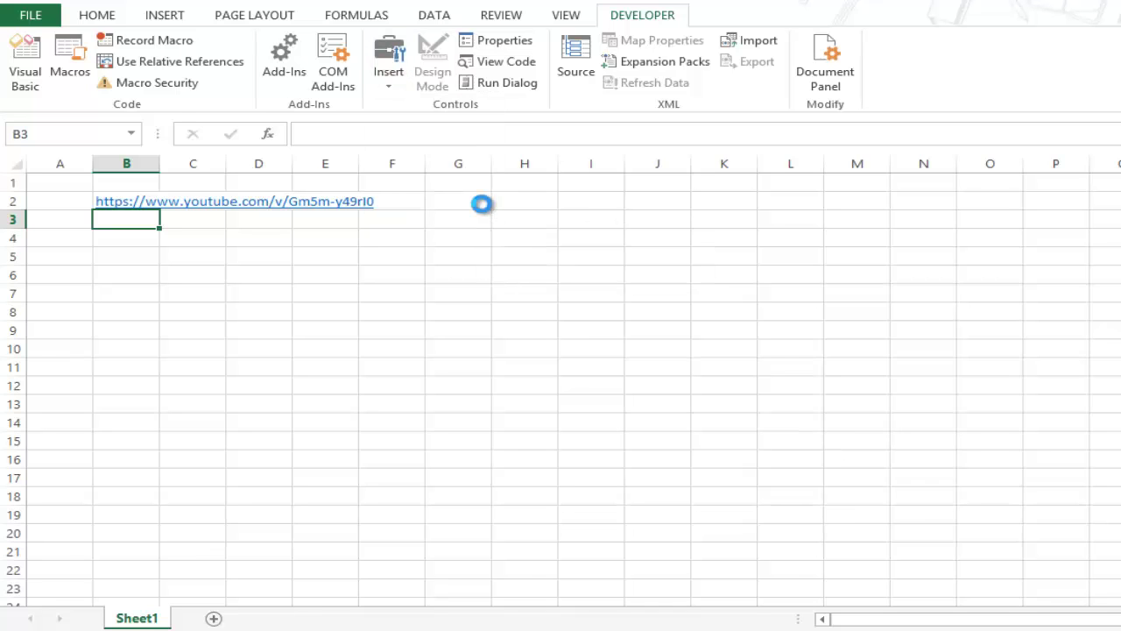
left_click_drag(601, 226, 597, 233)
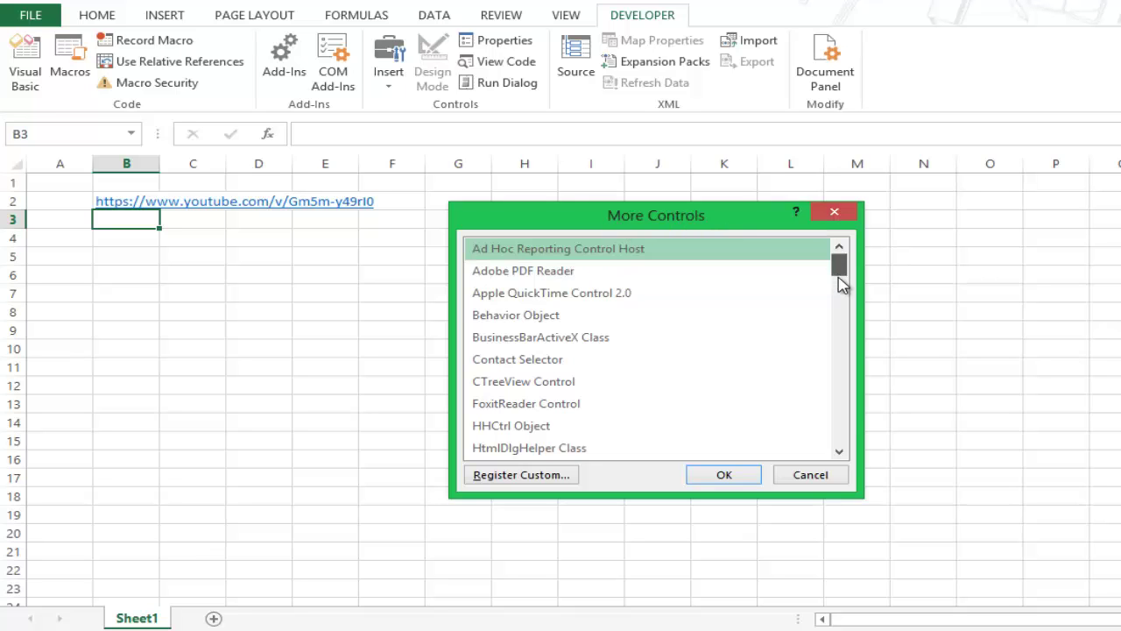
left_click_drag(841, 271, 836, 412)
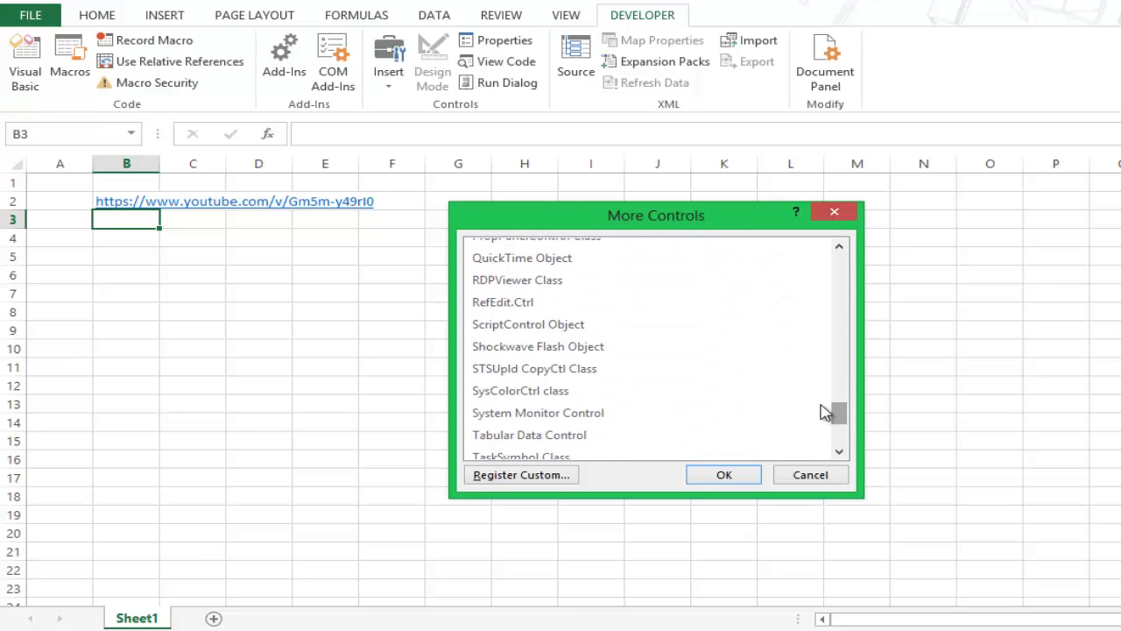
left_click(632, 354)
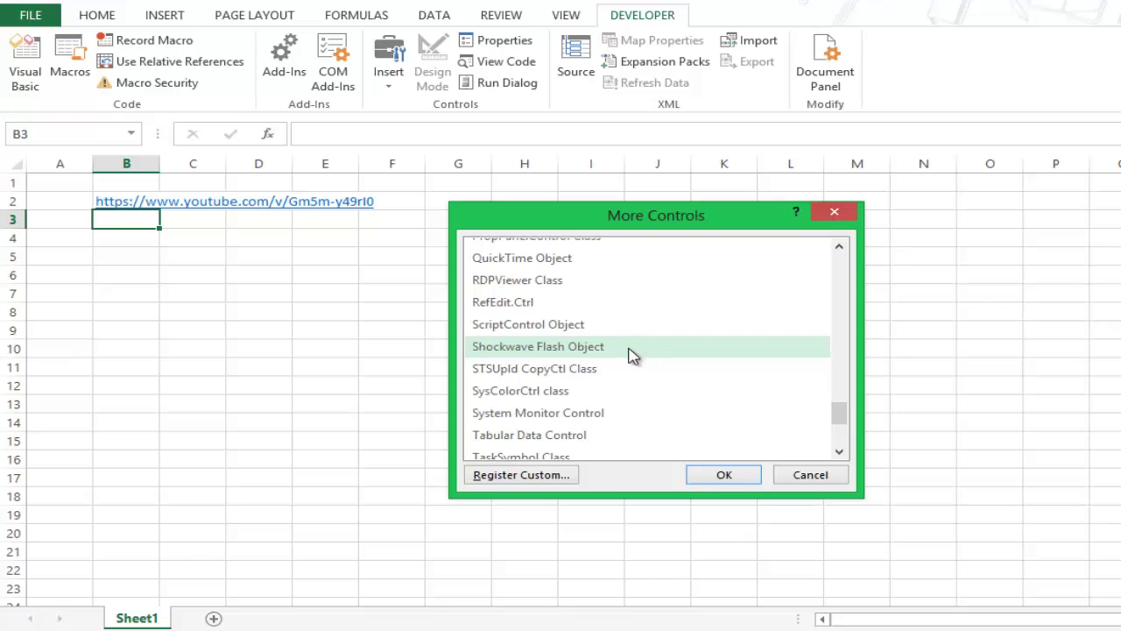
left_click(632, 354)
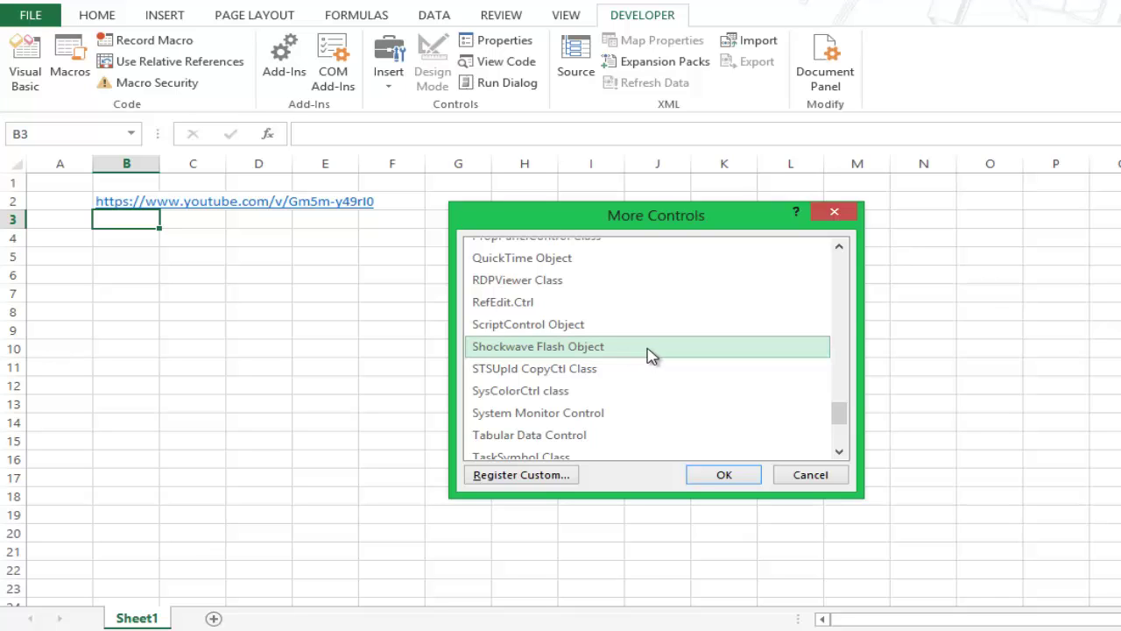
Confirm the Shockwave Flash Object and draw the control from F5 to about K14.
left_click(722, 474)
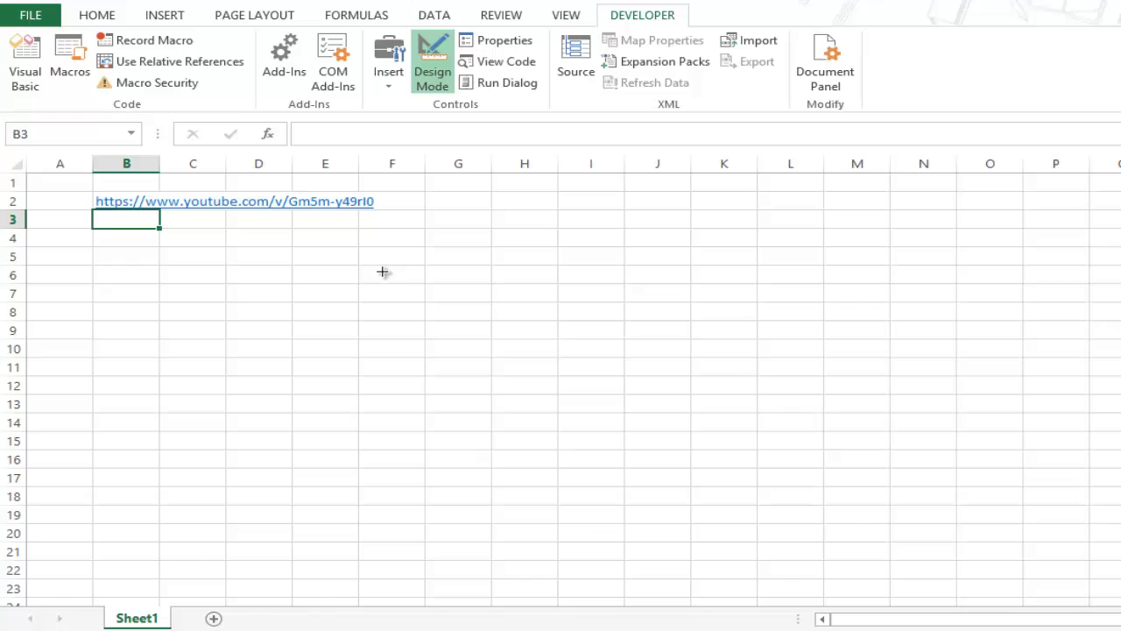
left_click_drag(363, 258, 727, 424)
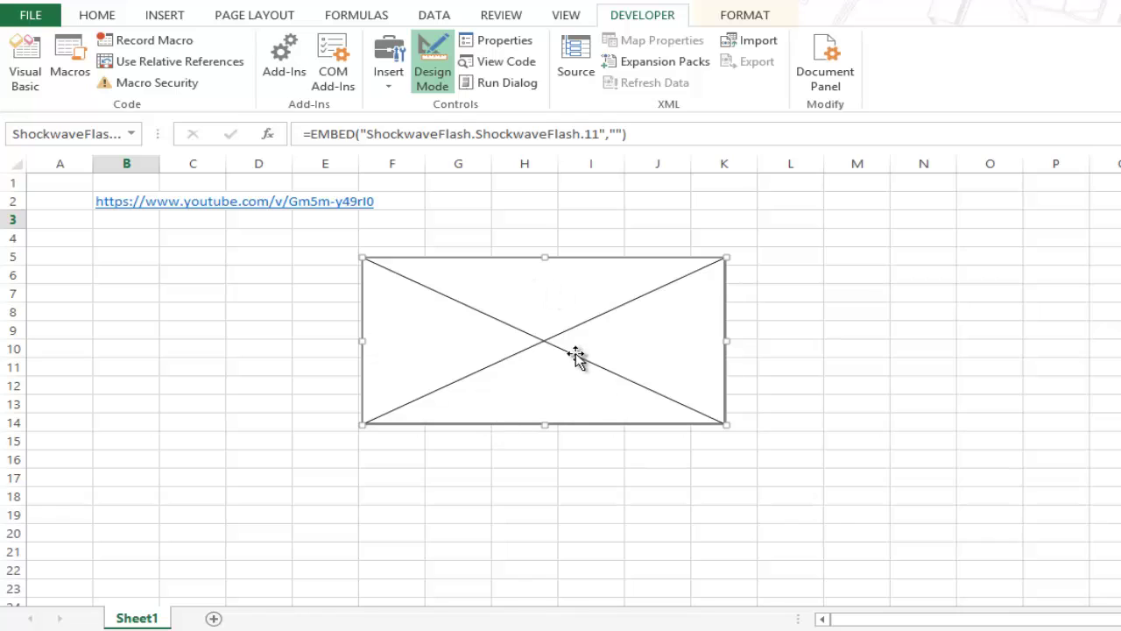
right_click(541, 303)
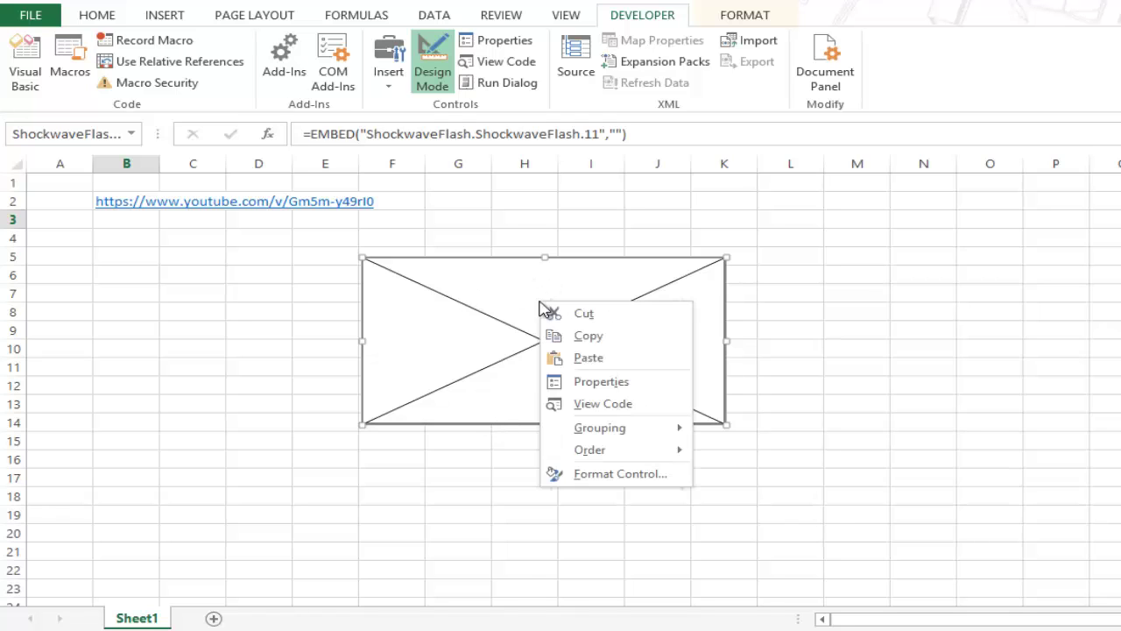
Open the Flash control's Properties as a floating window and set AllowFullScreen to true.
left_click(593, 382)
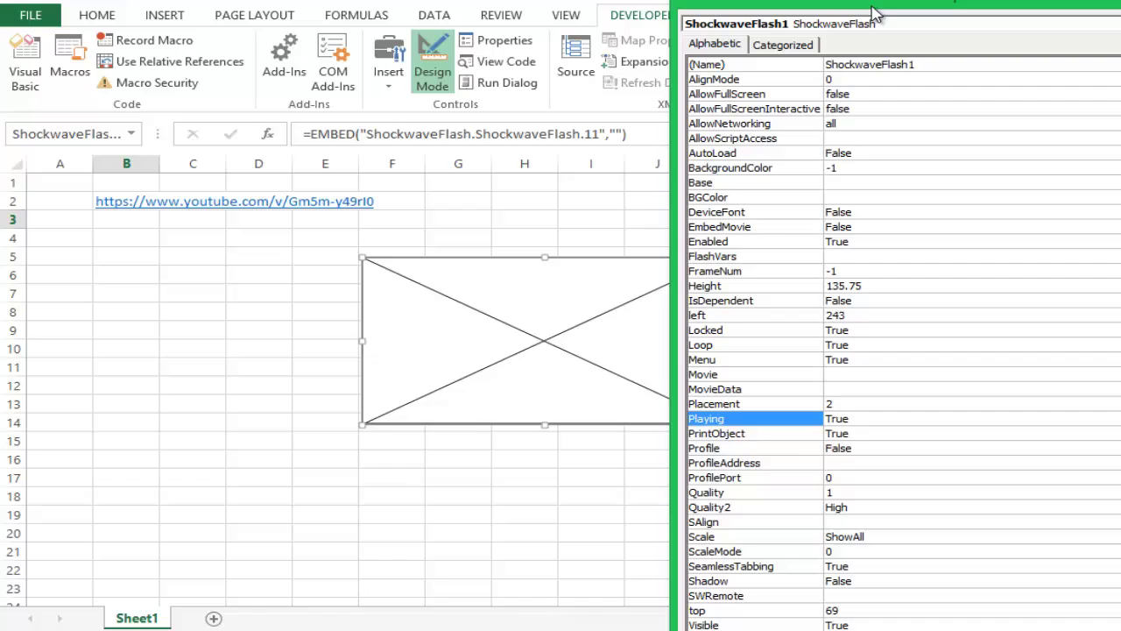
left_click_drag(876, 13, 536, 29)
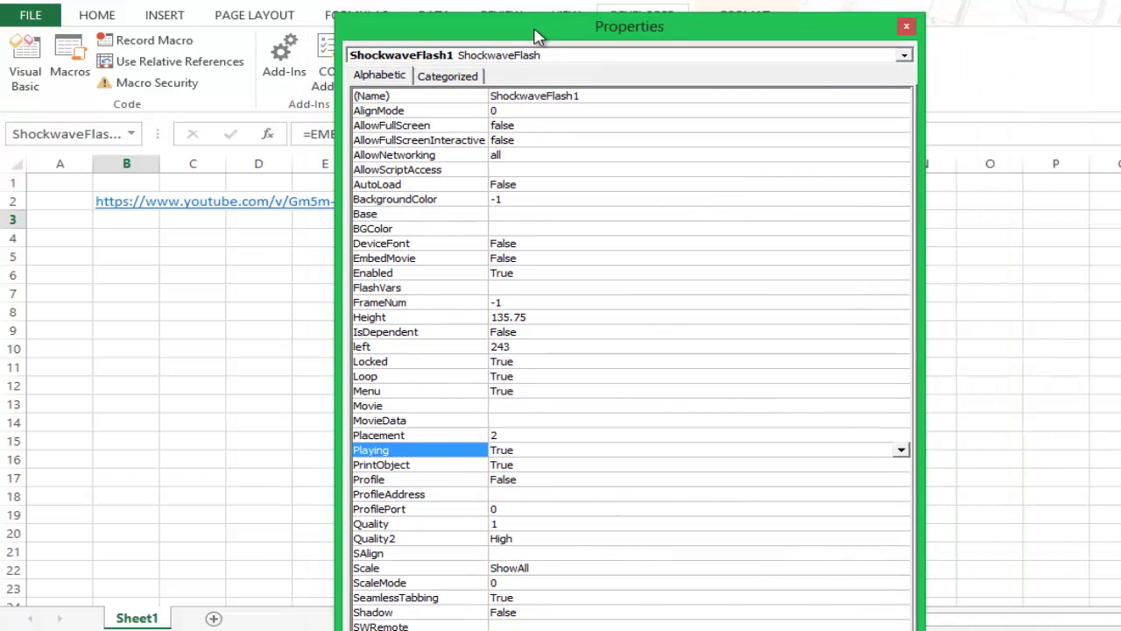
left_click(541, 126)
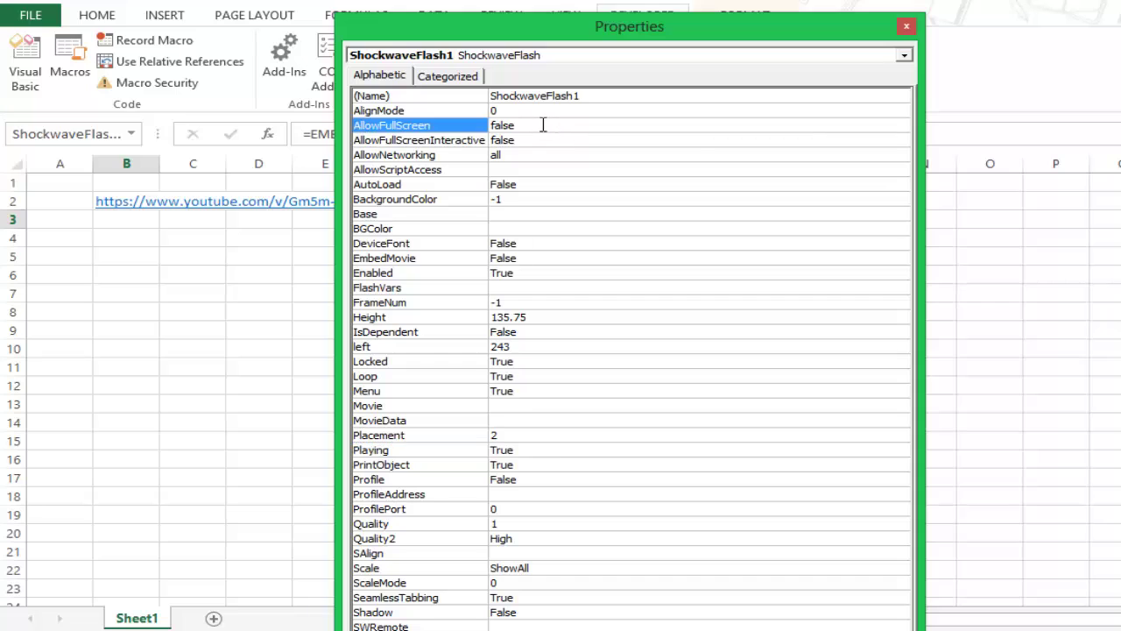
double_click(517, 125)
mouse_move(496, 125)
left_mouse_down()
mouse_move(531, 125)
mouse_move(481, 129)
left_mouse_up()
type("true")
left_click_drag(543, 24, 557, 1)
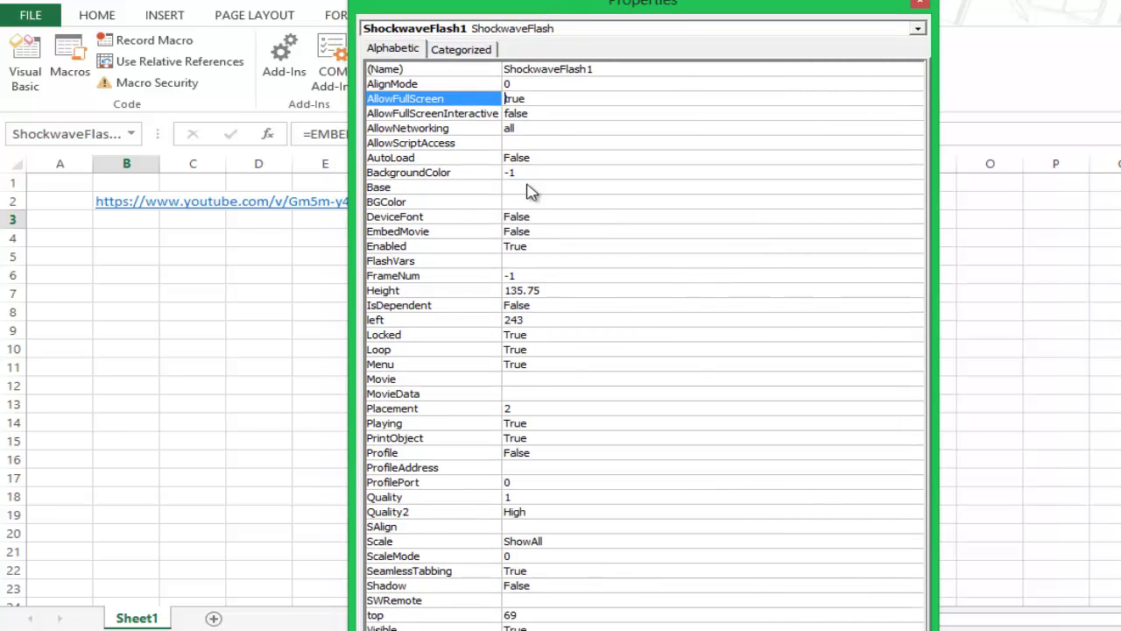
Copy the YouTube link from cell B2.
left_click(521, 382)
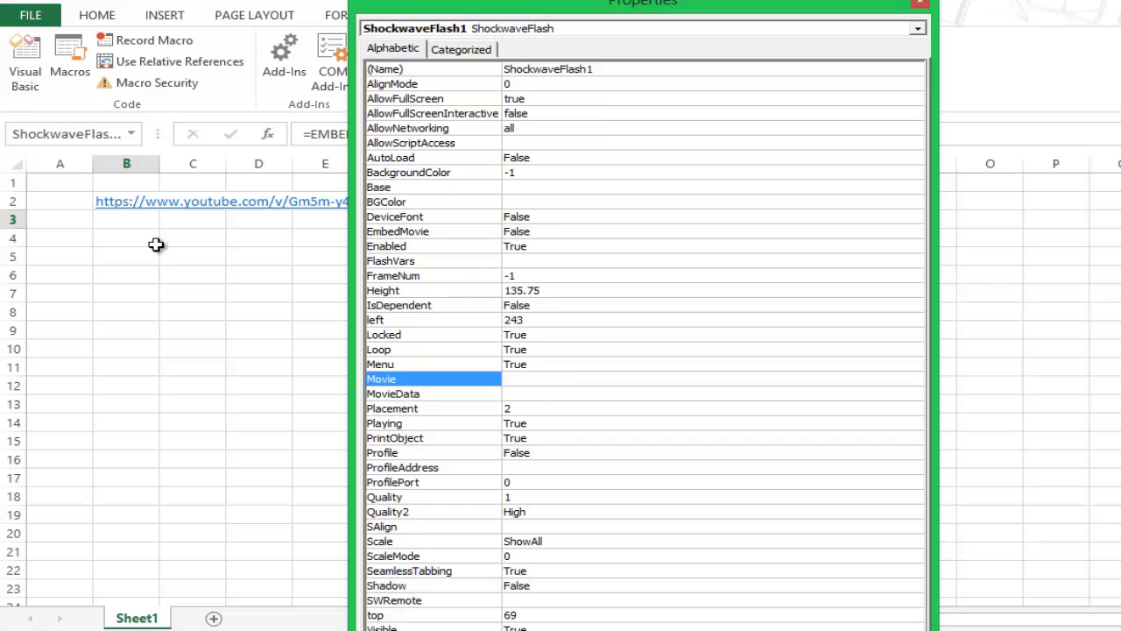
left_click(143, 220)
key("Up")
key("F2")
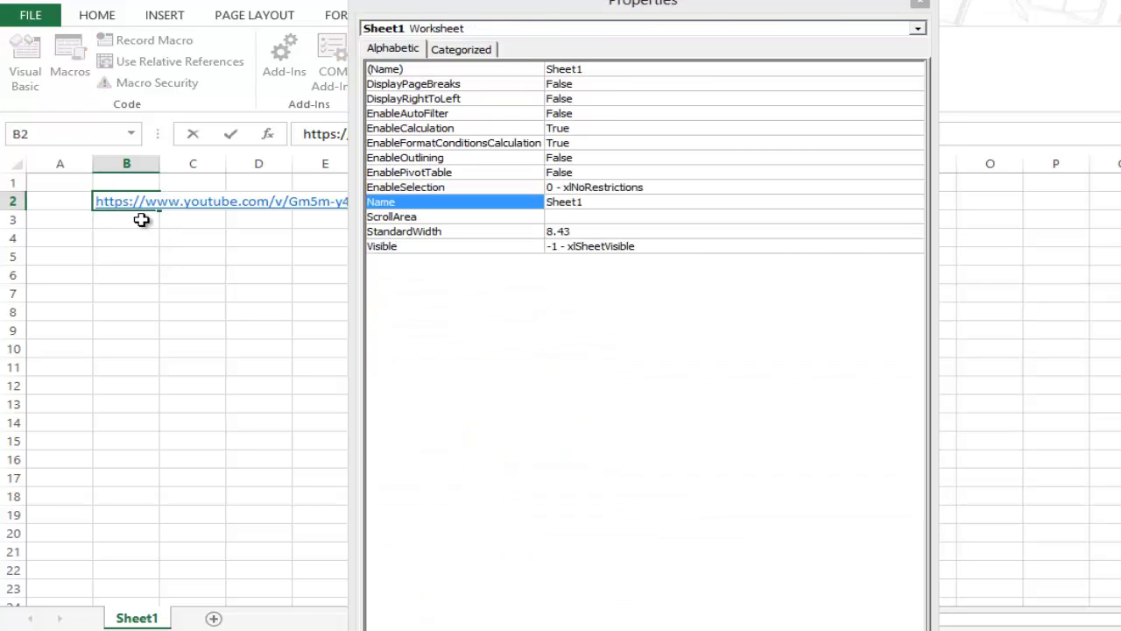
key("shift+Home")
key("Escape")
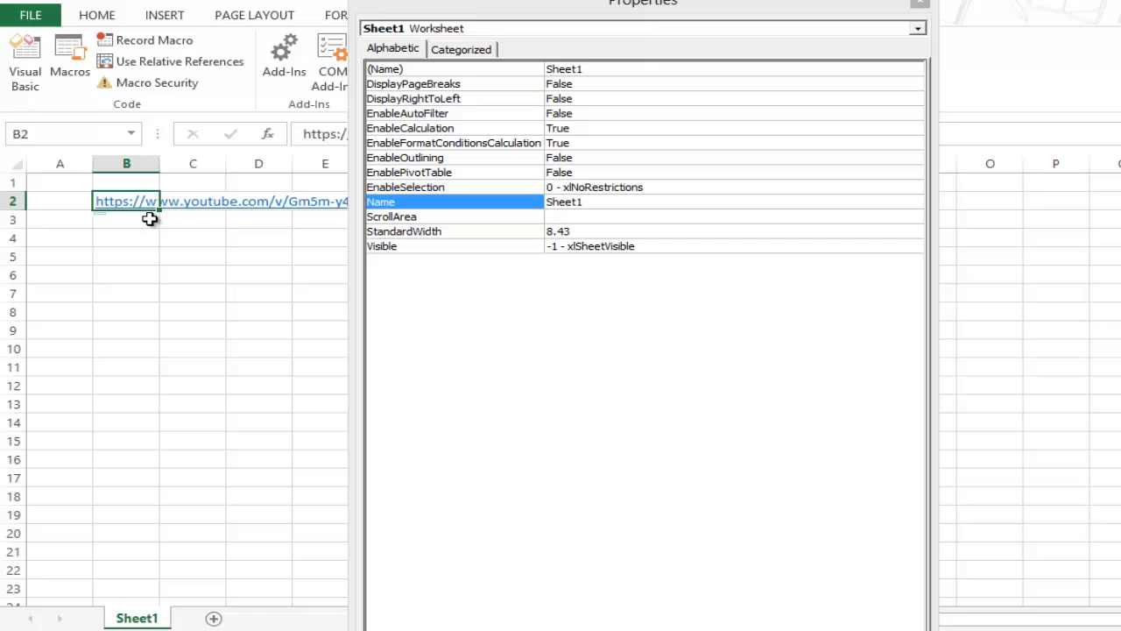
Paste the link into the Flash control's Movie property and close the properties panel.
left_click_drag(452, 7, 352, 7)
left_click(381, 333)
left_click(502, 7)
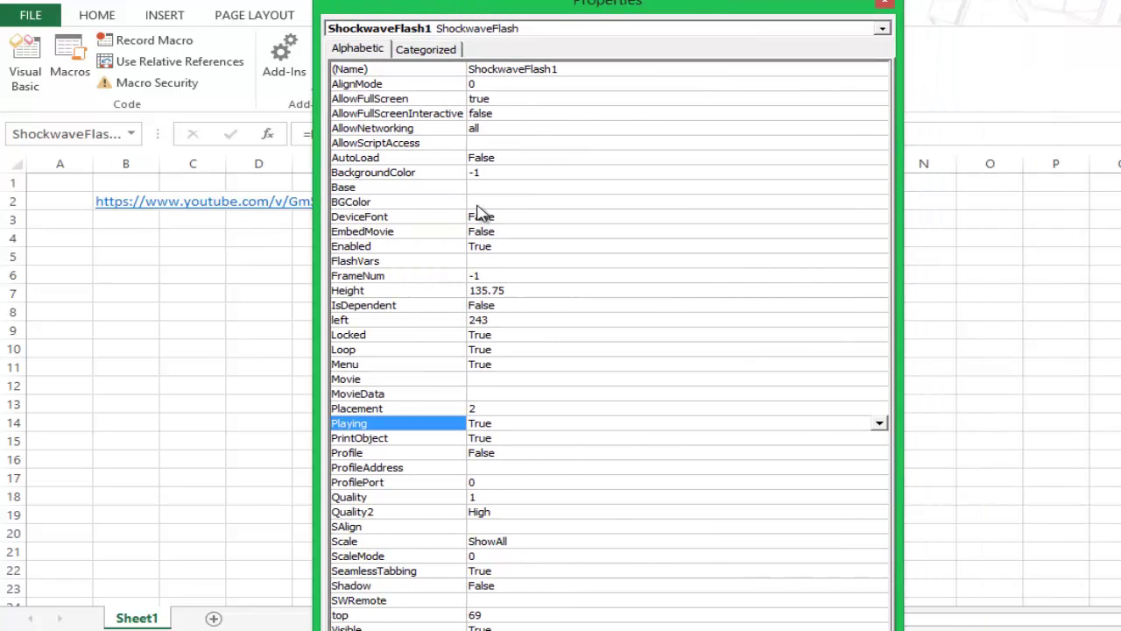
left_click(510, 376)
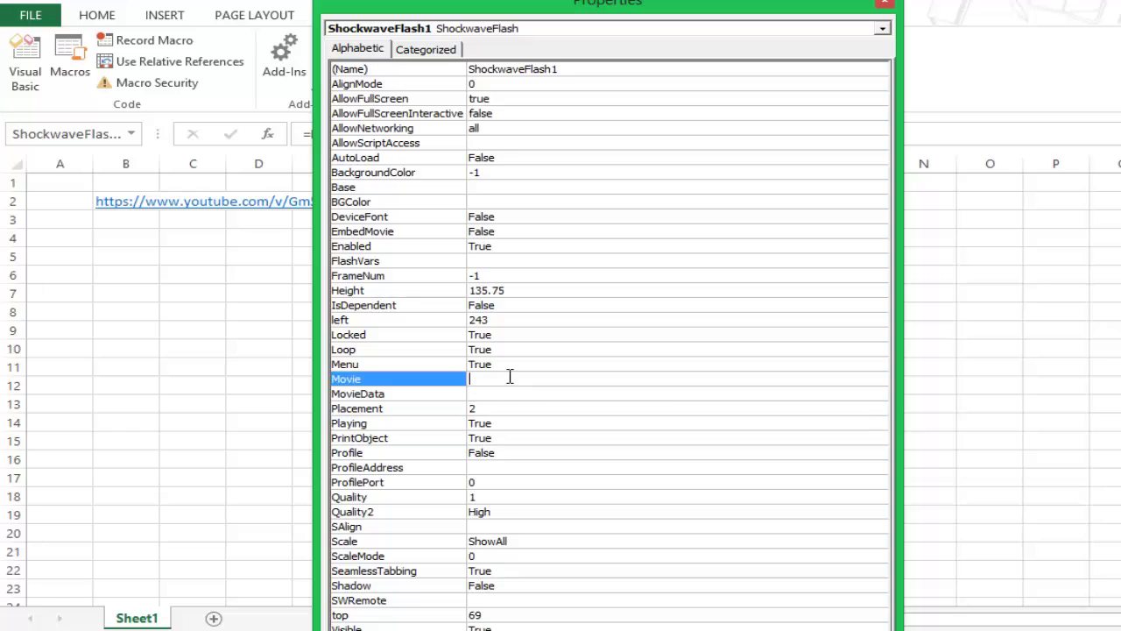
type("https://www.youtube.com/v/Gm5m-y49rI0")
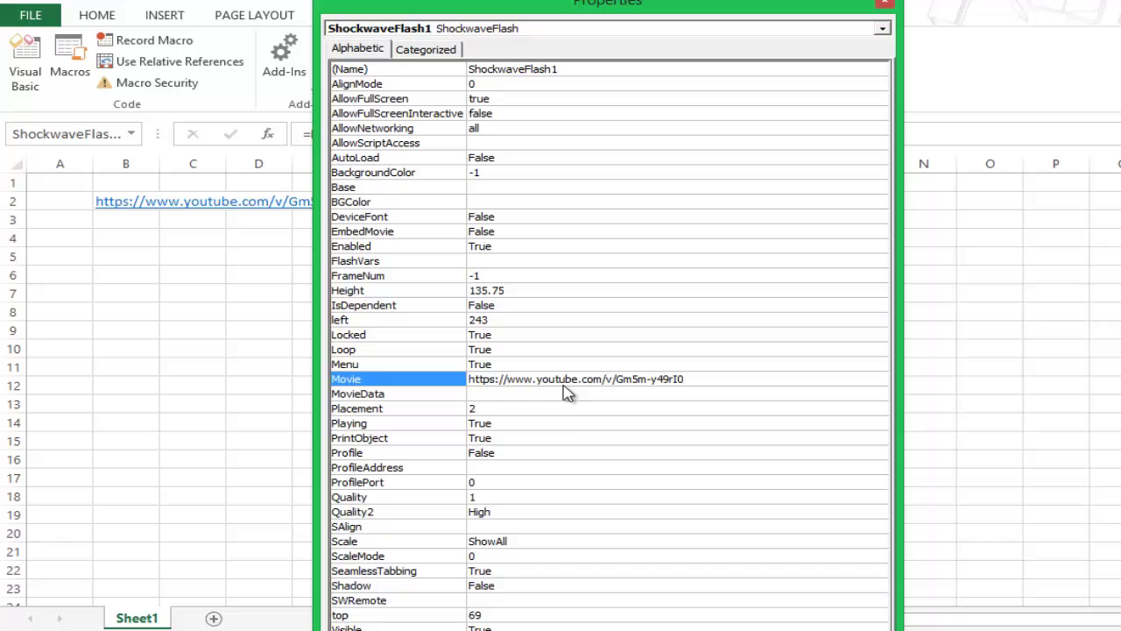
left_click(883, 8)
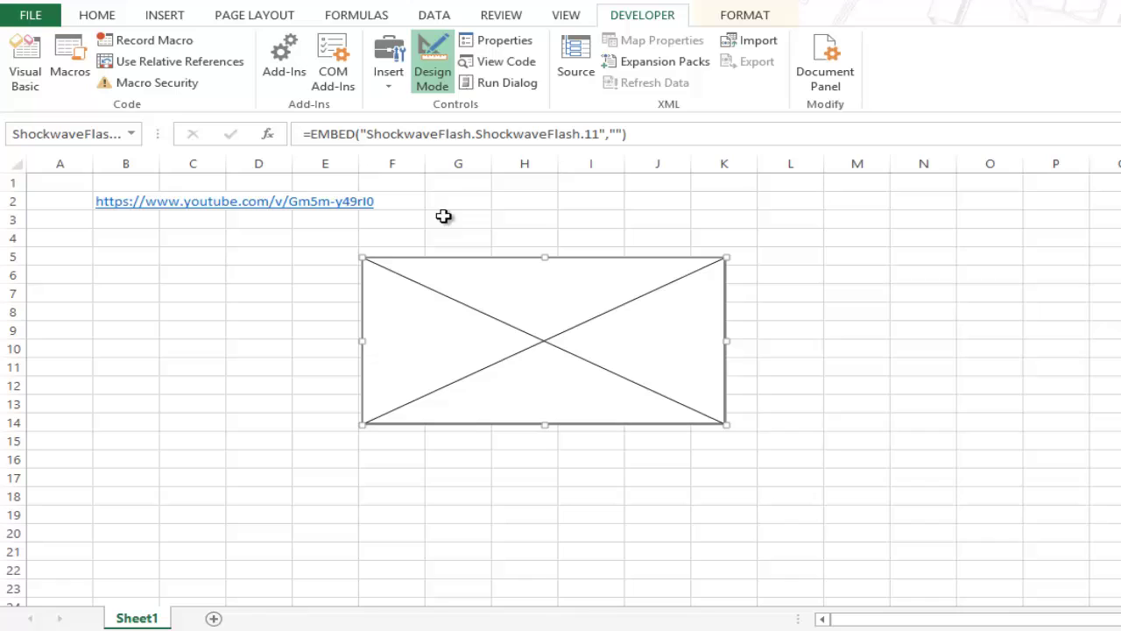
Toggle Design Mode off, on, and off again so the Flash control loads the YouTube player.
left_click(434, 85)
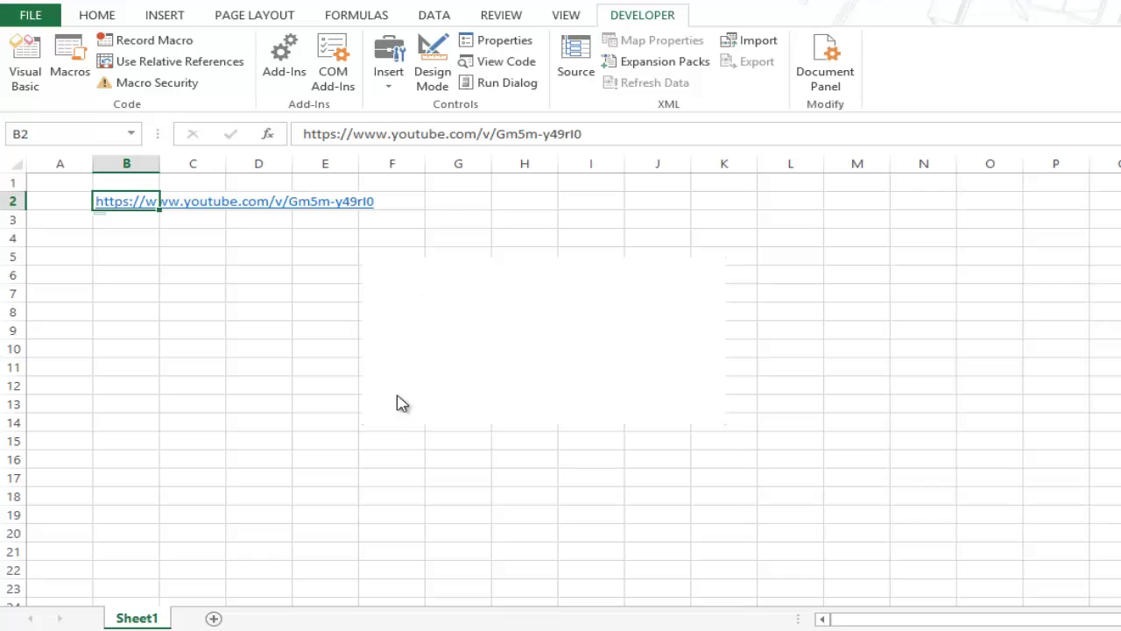
left_click(432, 83)
left_click(526, 300)
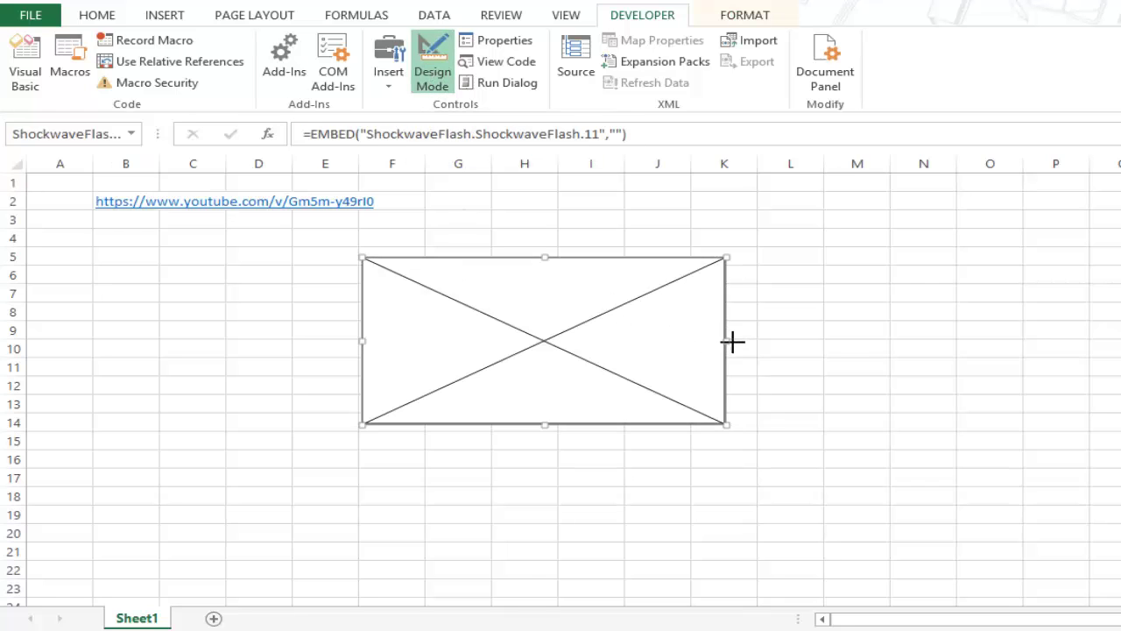
left_click(433, 78)
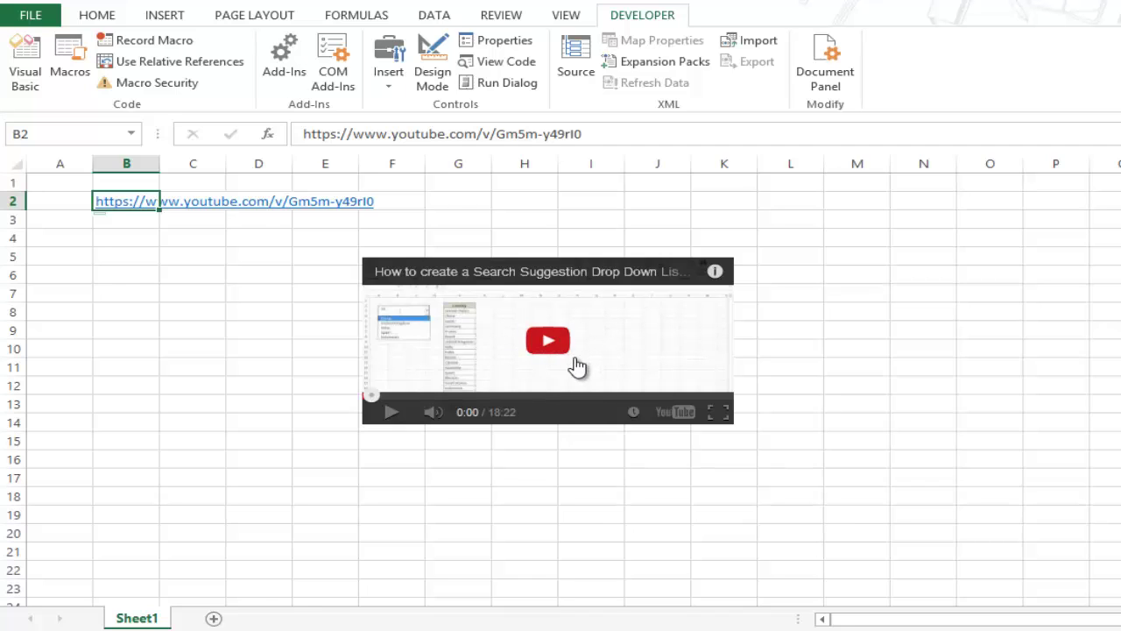
Play the embedded video, pause it at 0:01, and check its quality is 144p.
left_click(391, 413)
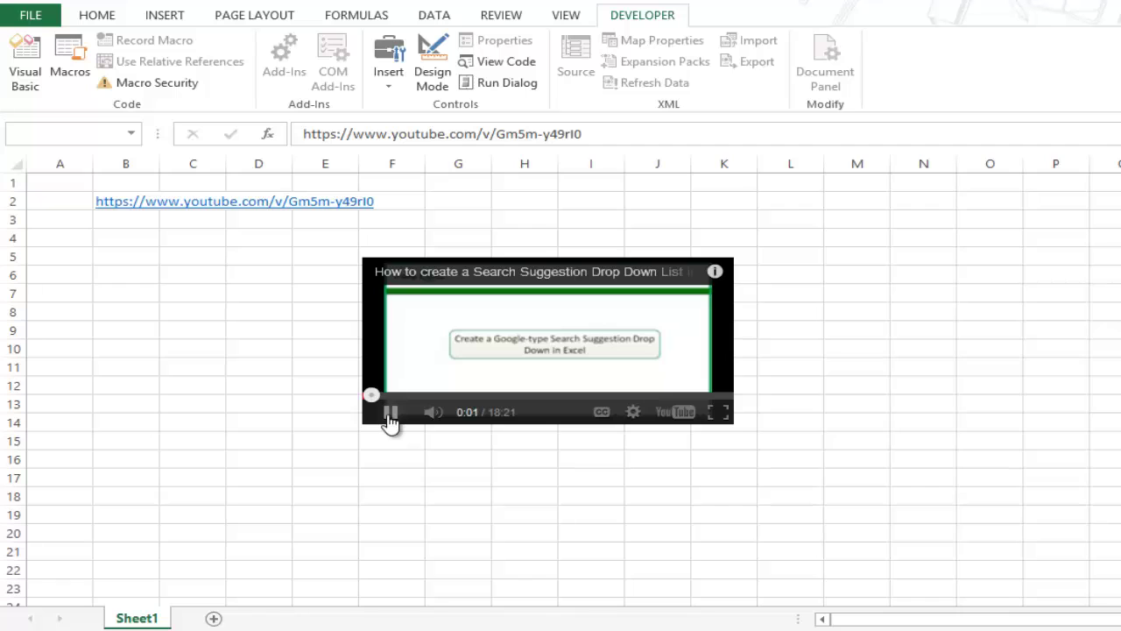
left_click(389, 415)
left_click(633, 412)
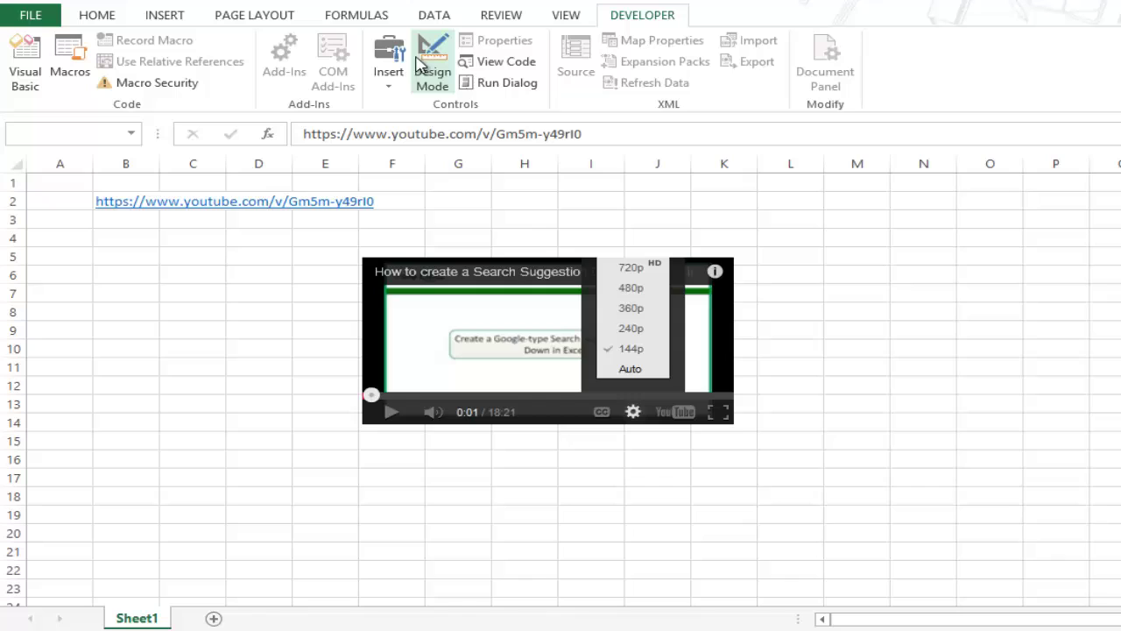
left_click(342, 317)
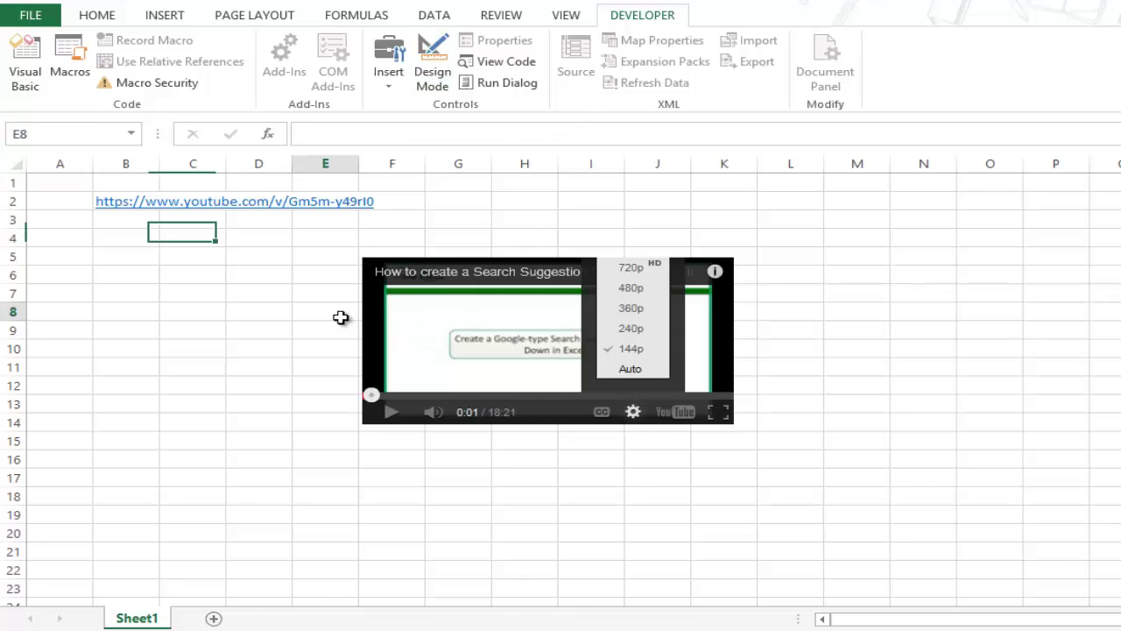
In Design Mode, append &vq=hd720 to the Flash control's Movie property and set Playing to False.
left_click(438, 79)
left_click(470, 300)
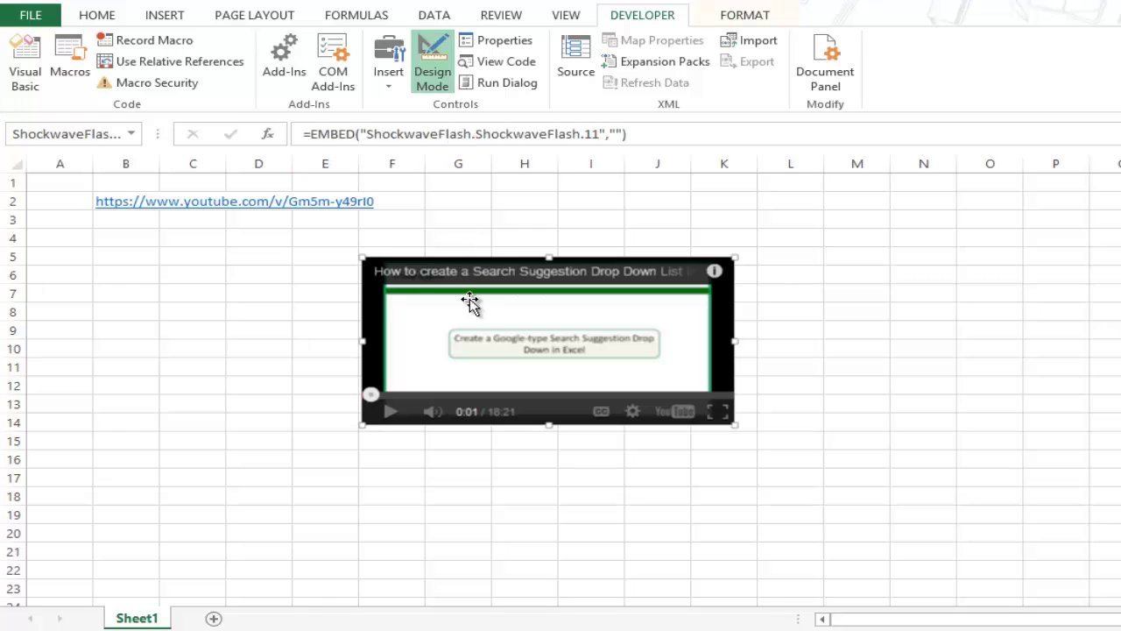
right_click(471, 300)
left_click(513, 378)
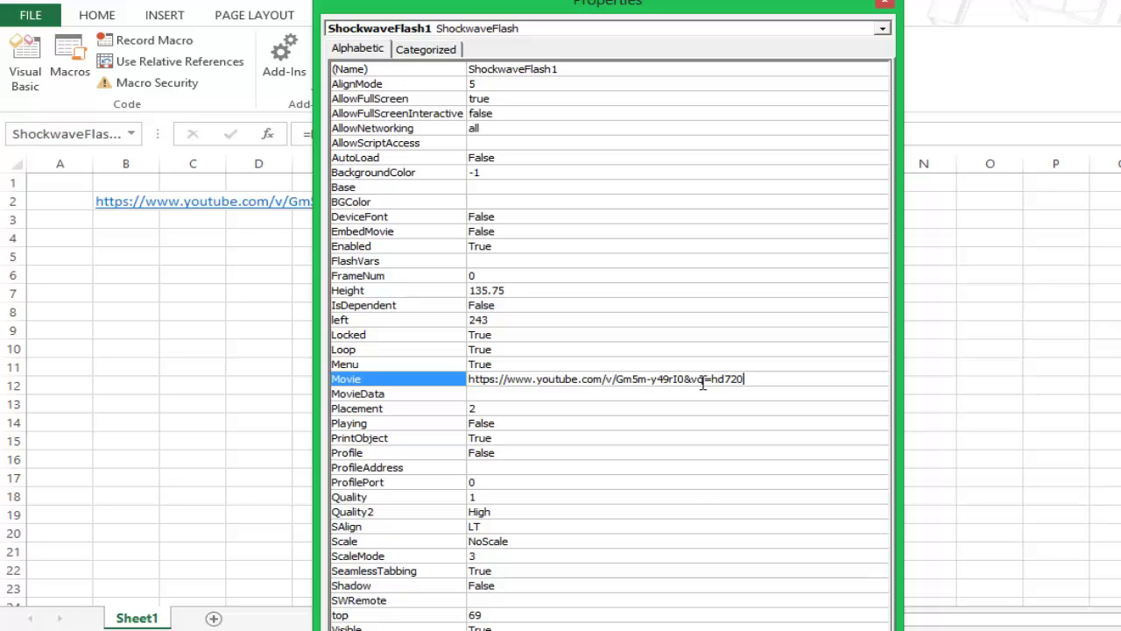
left_click(885, 4)
Exit Design Mode, play and pause the video, and verify 720p is checked in the quality menu.
left_click(448, 68)
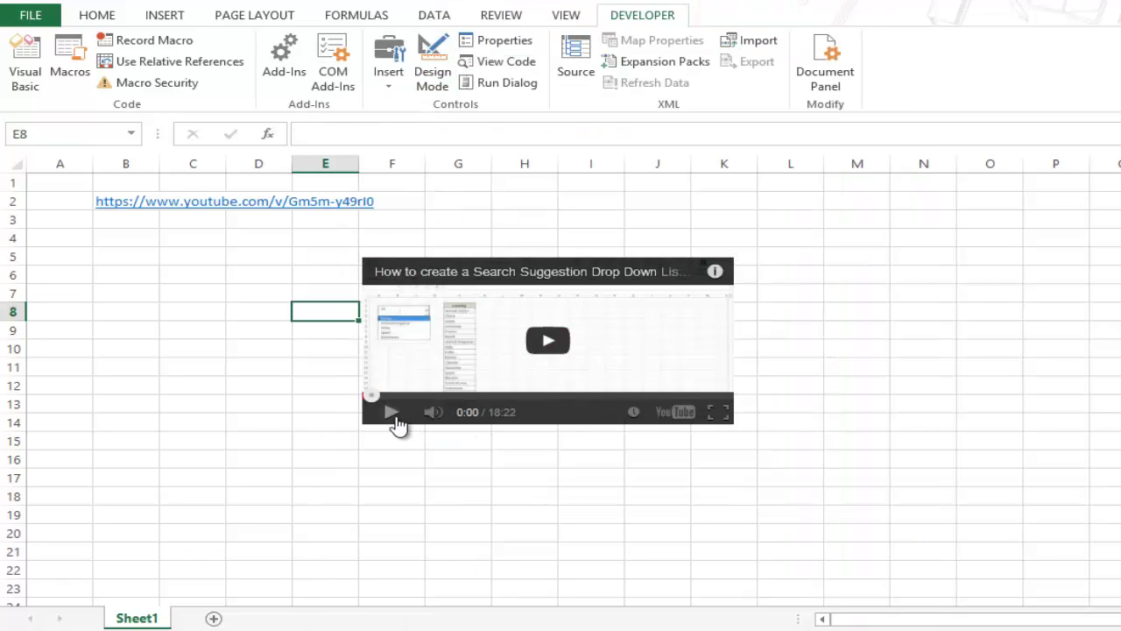
left_click(390, 411)
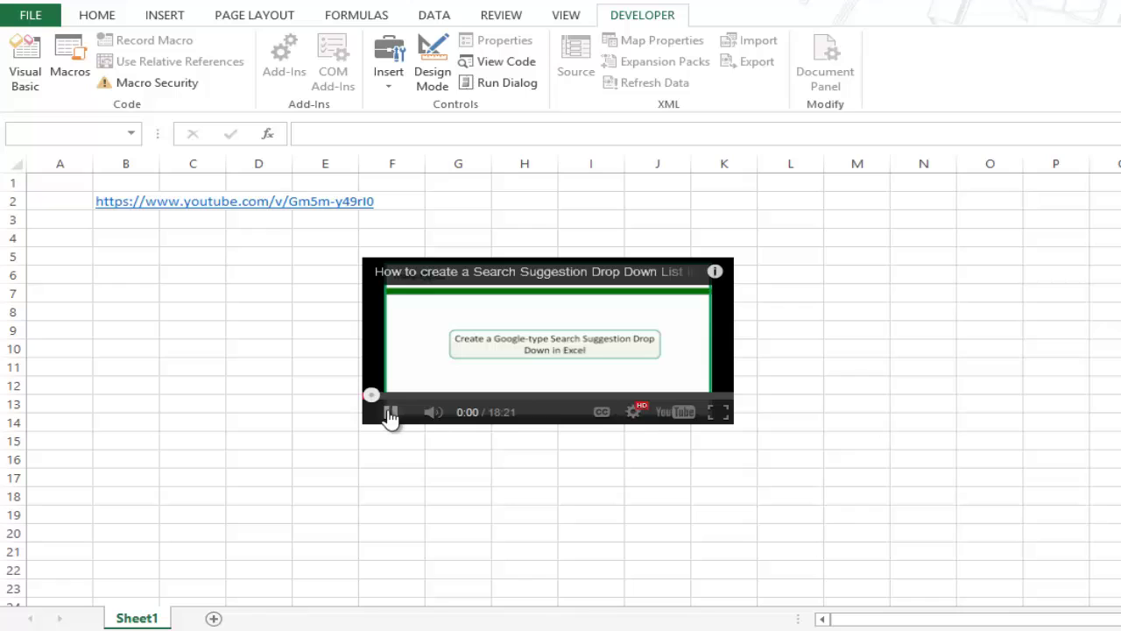
left_click(391, 413)
left_click(635, 412)
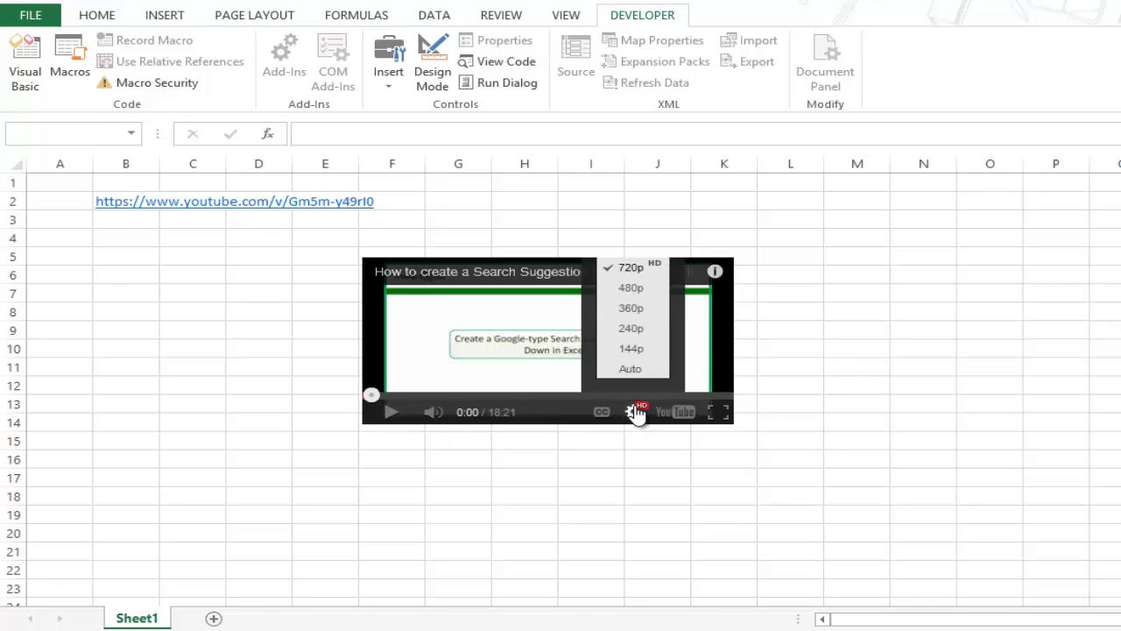
left_click(635, 411)
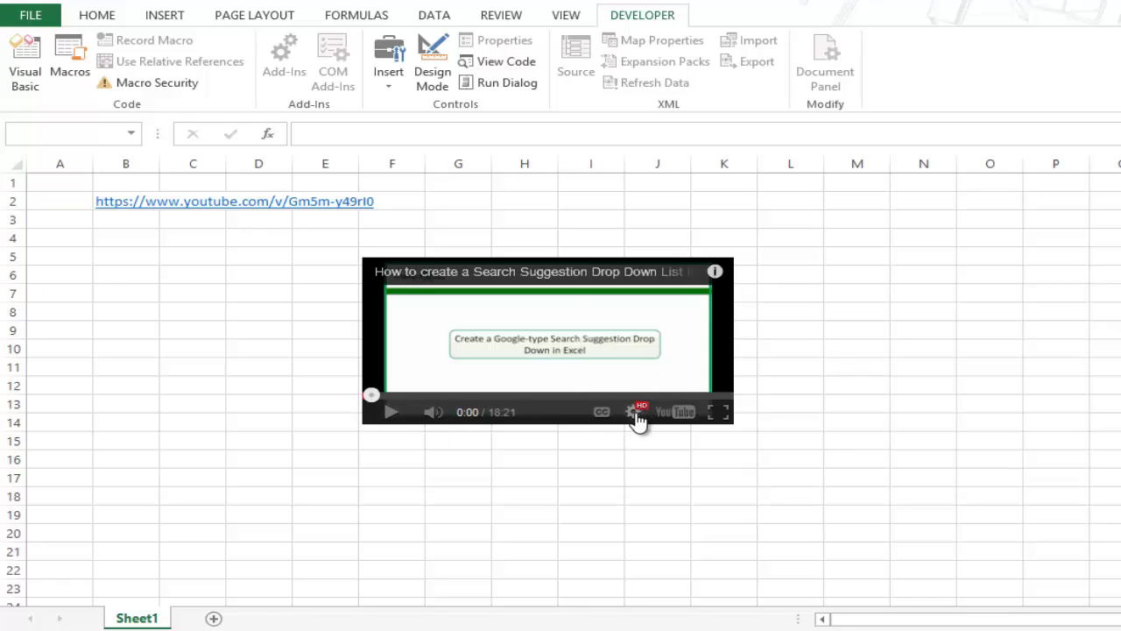